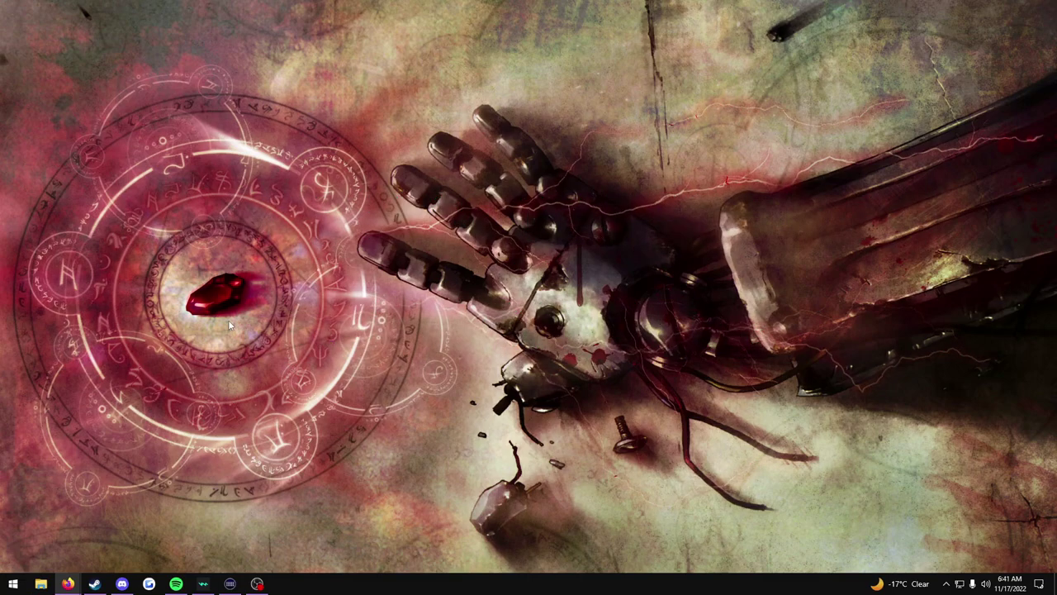
Drag OculusSetup.exe from the Downloads folder onto the desktop
{"action": "left_click", "coordinate": [41, 583]}
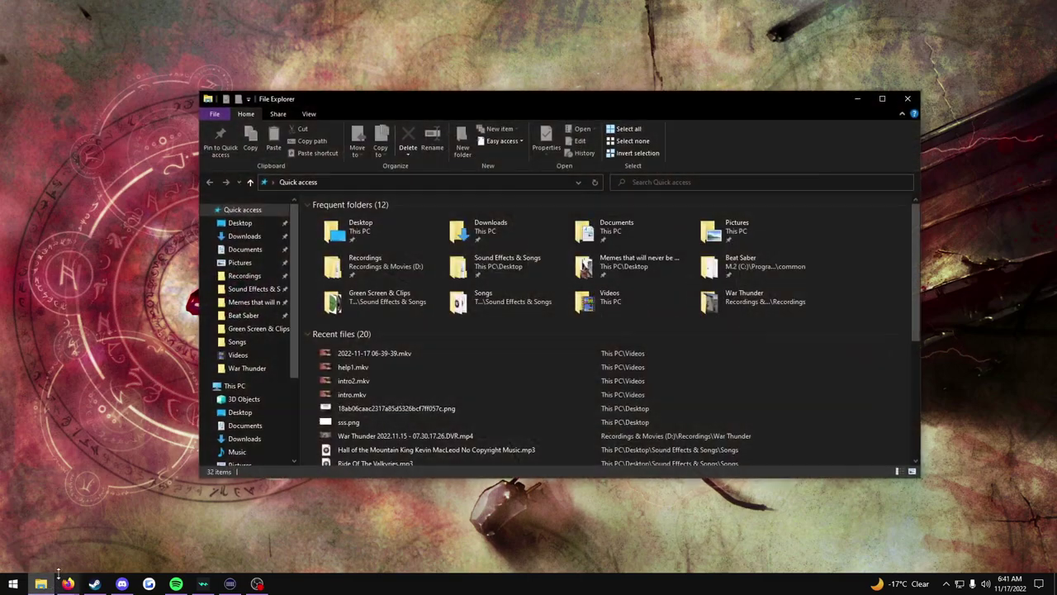
{"action": "left_click", "coordinate": [244, 237]}
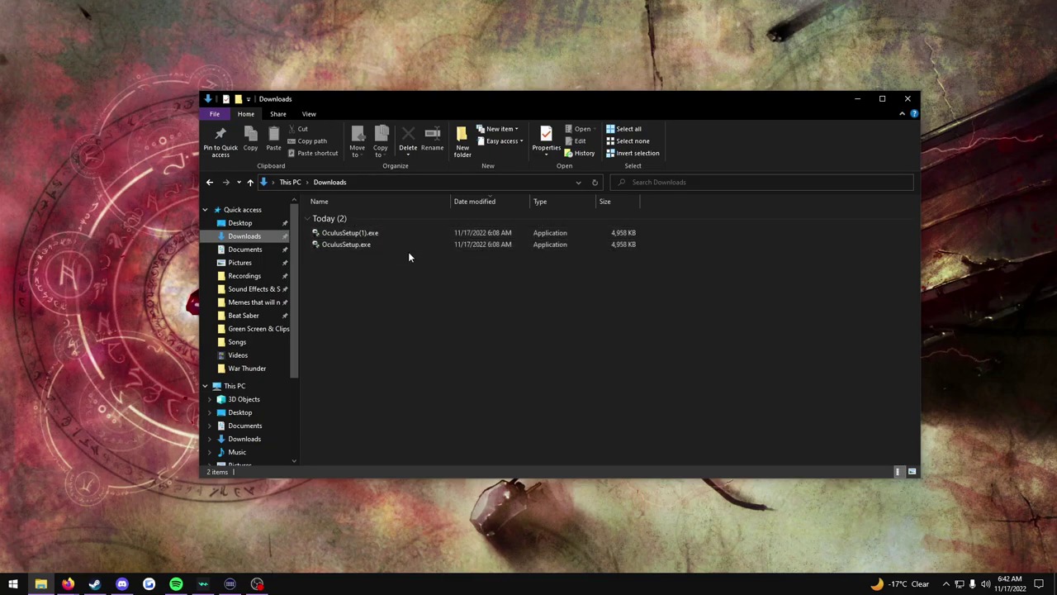
{"action": "left_click", "coordinate": [358, 248]}
{"action": "left_click_drag", "start_coordinate": [371, 249], "coordinate": [187, 263]}
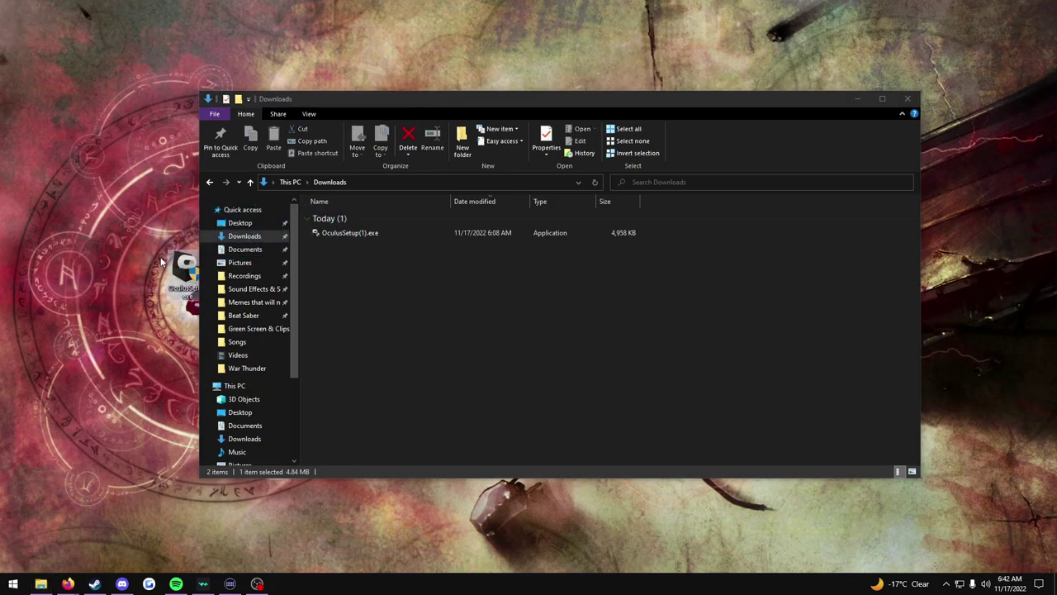
Rename OculusSetup(1).exe in Downloads to OculusSetup.exe by removing the (1) suffix
{"action": "right_click", "coordinate": [371, 234]}
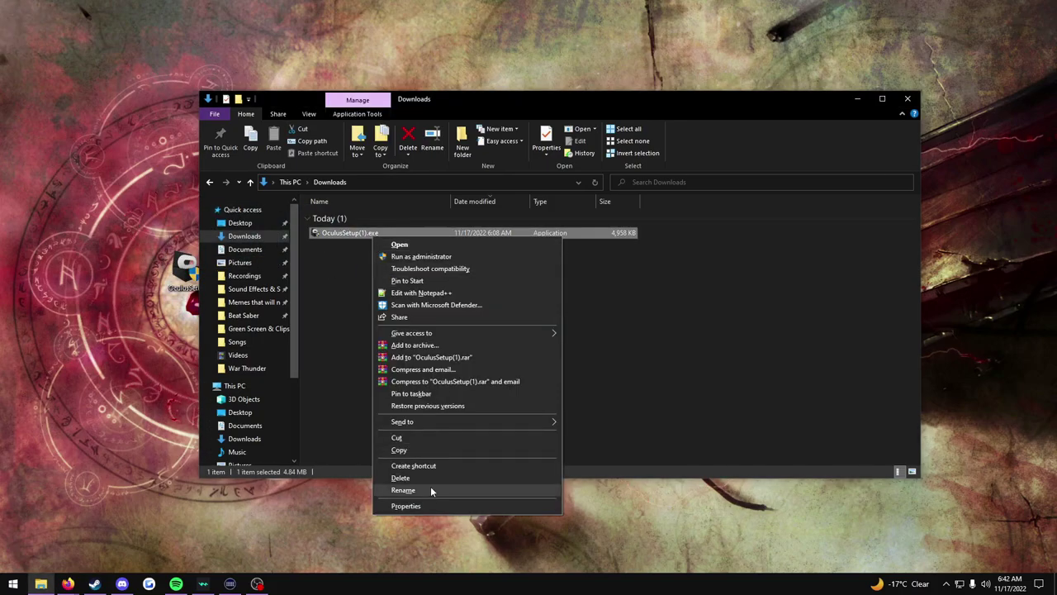
{"action": "left_click", "coordinate": [431, 484]}
{"action": "key", "text": "Right"}
{"action": "key", "text": "shift+Left"}
{"action": "key", "text": "shift+Left"}
{"action": "key", "text": "shift+Left"}
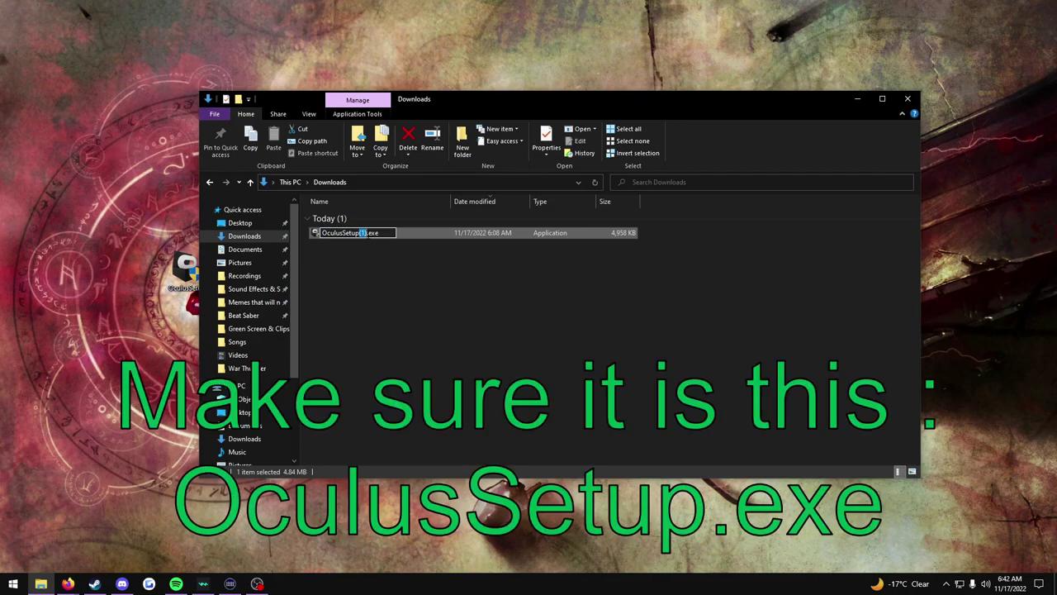
{"action": "key", "text": "BackSpace"}
{"action": "key", "text": "Return"}
{"action": "mouse_move", "coordinate": [387, 235]}
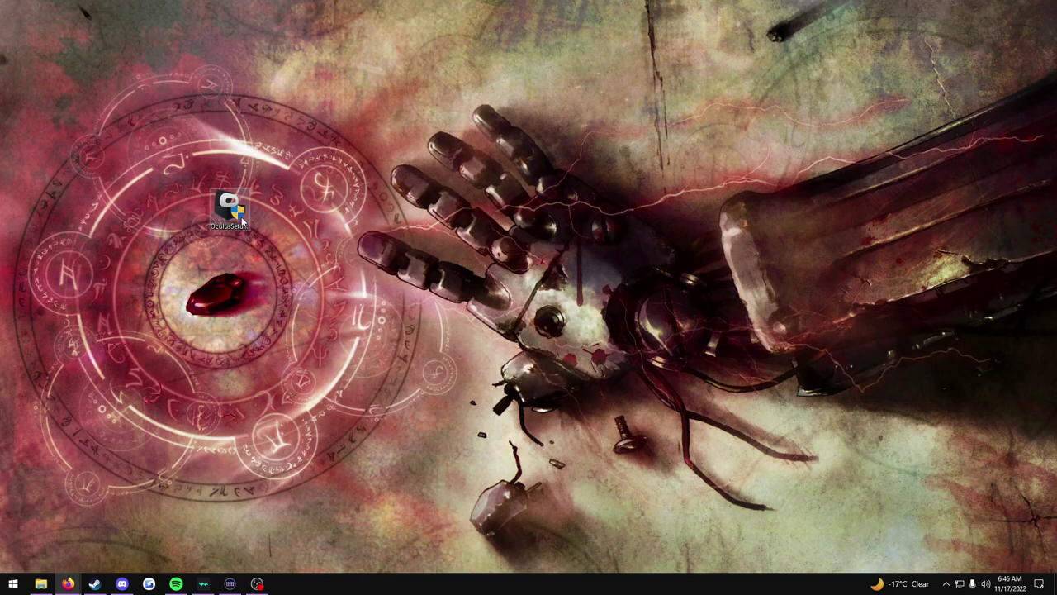
Copy the desktop OculusSetup.exe's Location path from its Properties dialog
{"action": "right_click", "coordinate": [213, 191]}
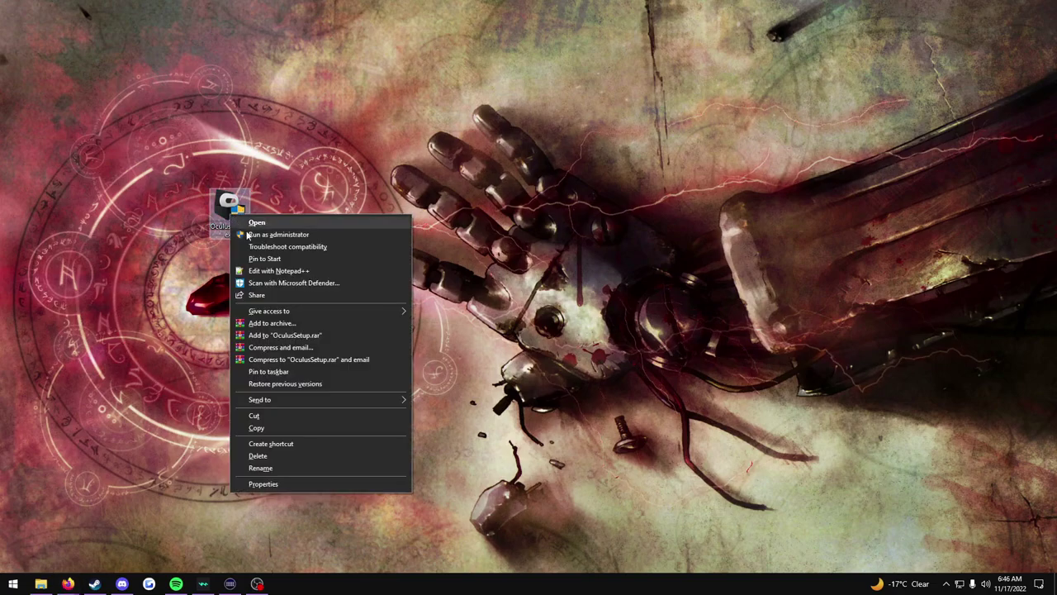
{"action": "left_click", "coordinate": [264, 484]}
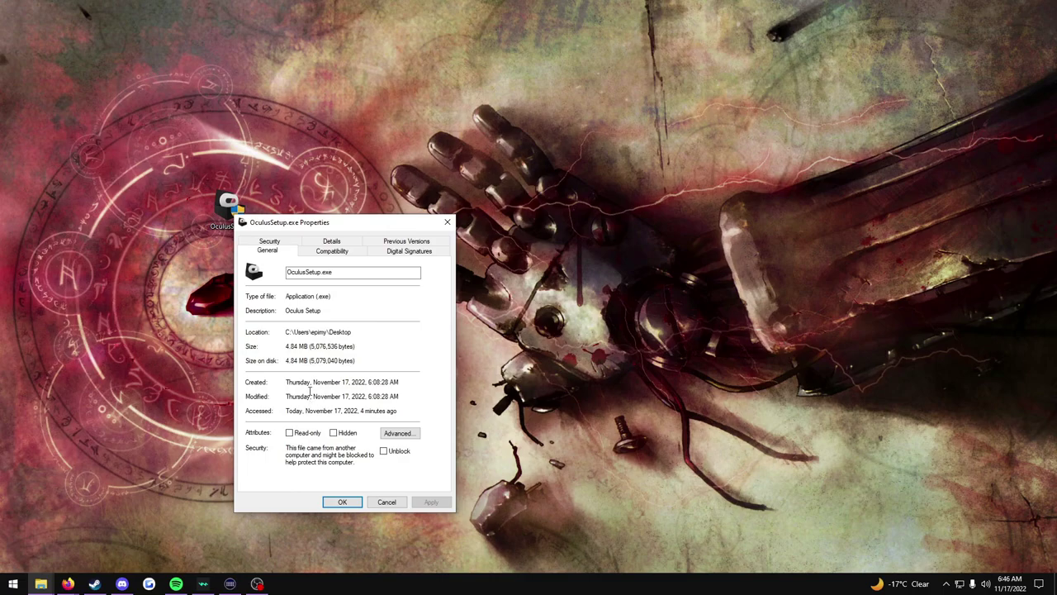
{"action": "left_click_drag", "start_coordinate": [286, 332], "coordinate": [353, 332]}
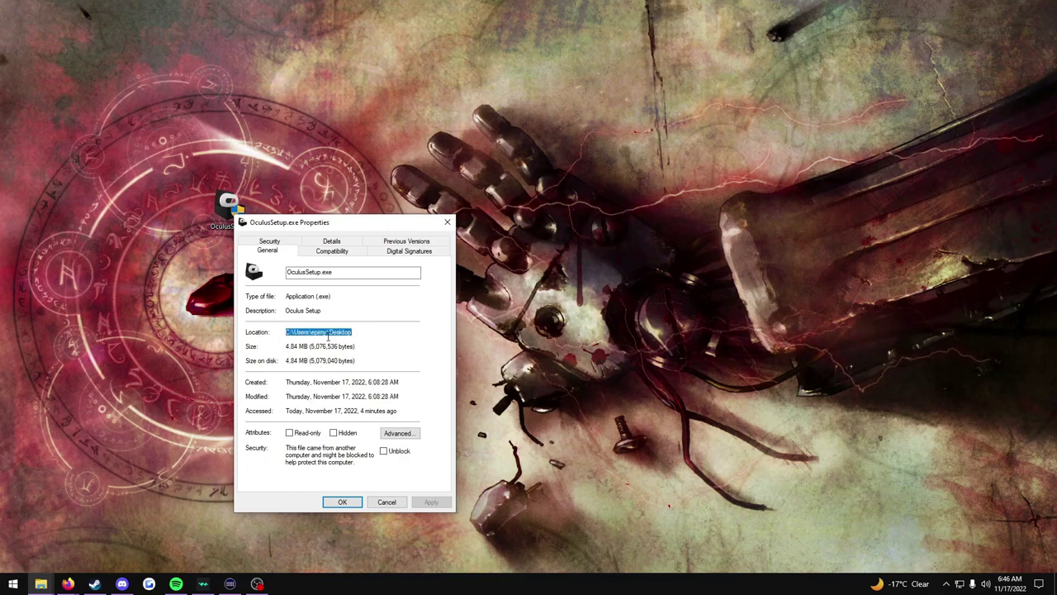
{"action": "right_click", "coordinate": [339, 335]}
{"action": "left_click", "coordinate": [353, 374]}
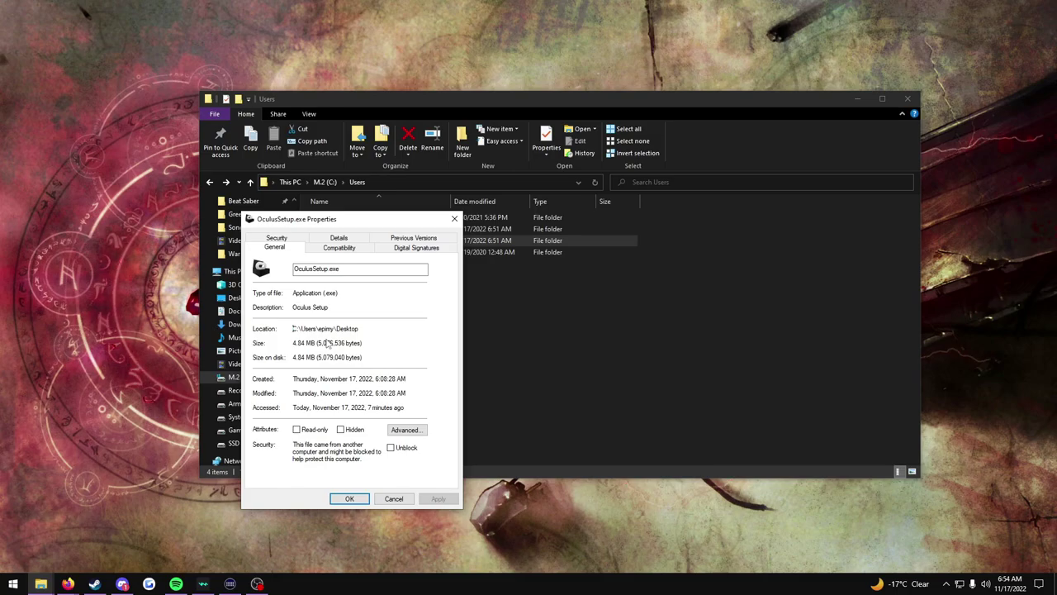
Close the Properties dialog and browse to the Users folder on M.2 (C:)
{"action": "left_click_drag", "start_coordinate": [359, 329], "coordinate": [292, 330]}
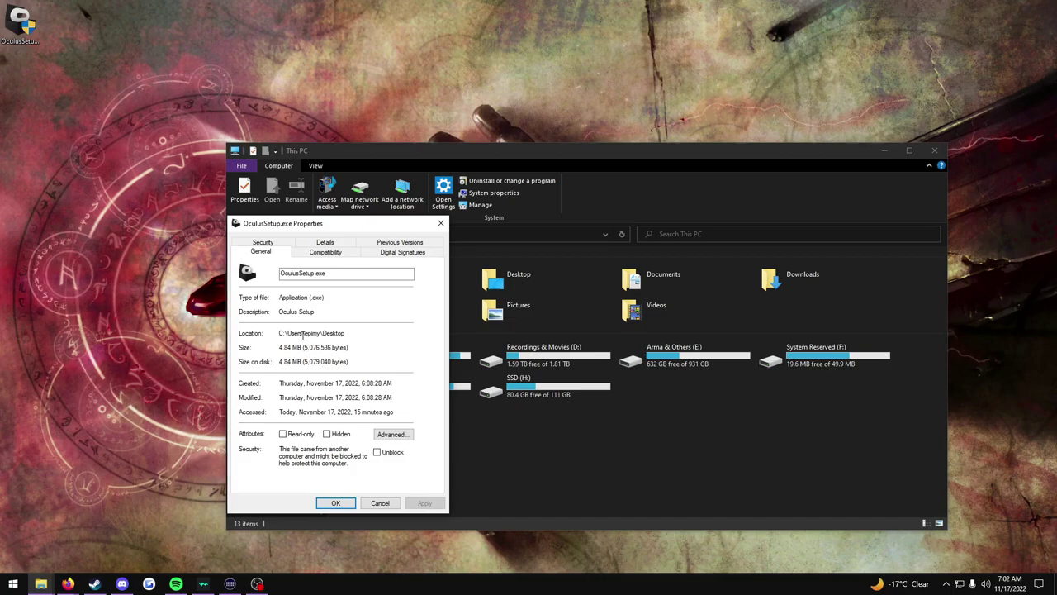
{"action": "left_click_drag", "start_coordinate": [306, 333], "coordinate": [325, 339]}
{"action": "key", "text": "Escape"}
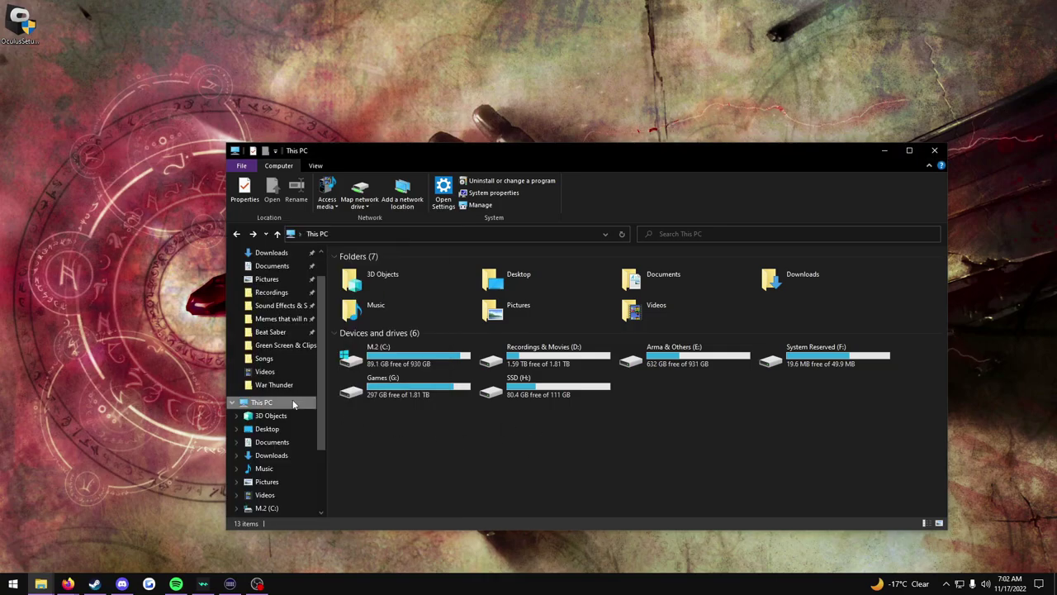
{"action": "double_click", "coordinate": [400, 364]}
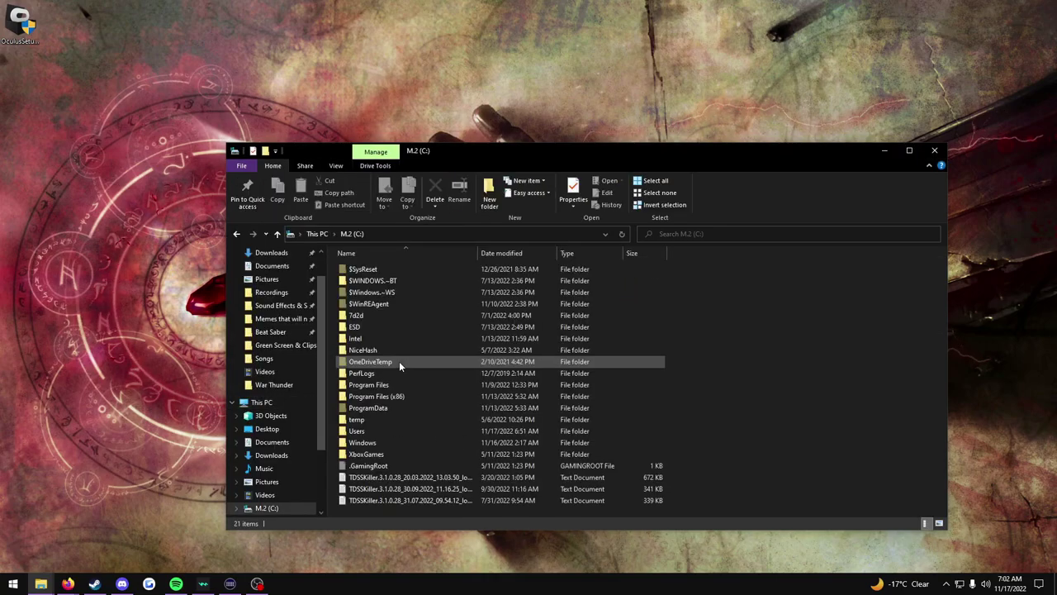
{"action": "double_click", "coordinate": [385, 430]}
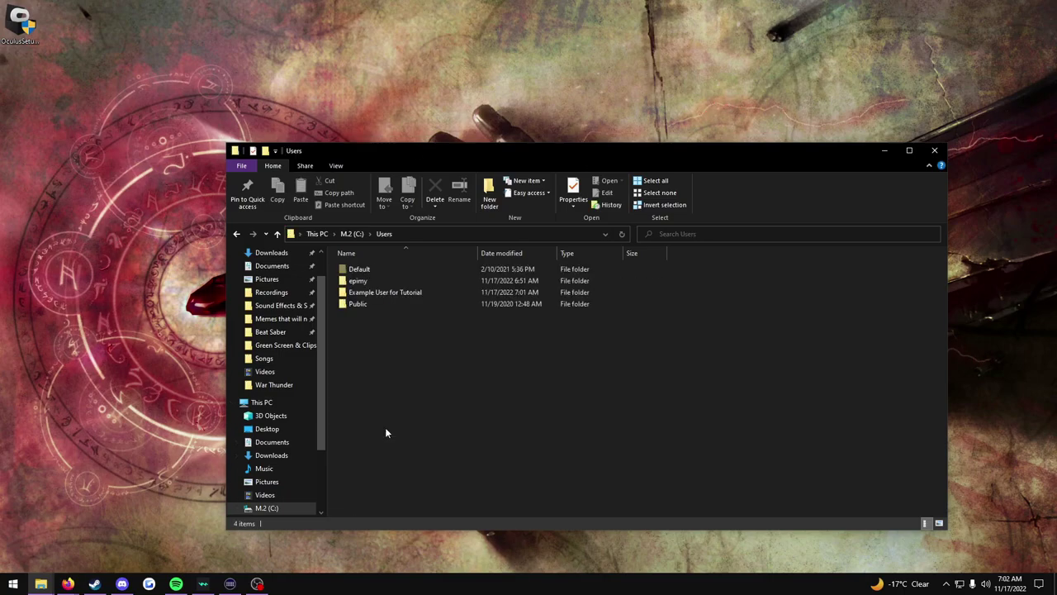
Create a new folder named Desktop inside Example User for Tutorial
{"action": "double_click", "coordinate": [385, 296]}
{"action": "right_click", "coordinate": [390, 297]}
{"action": "mouse_move", "coordinate": [428, 417]}
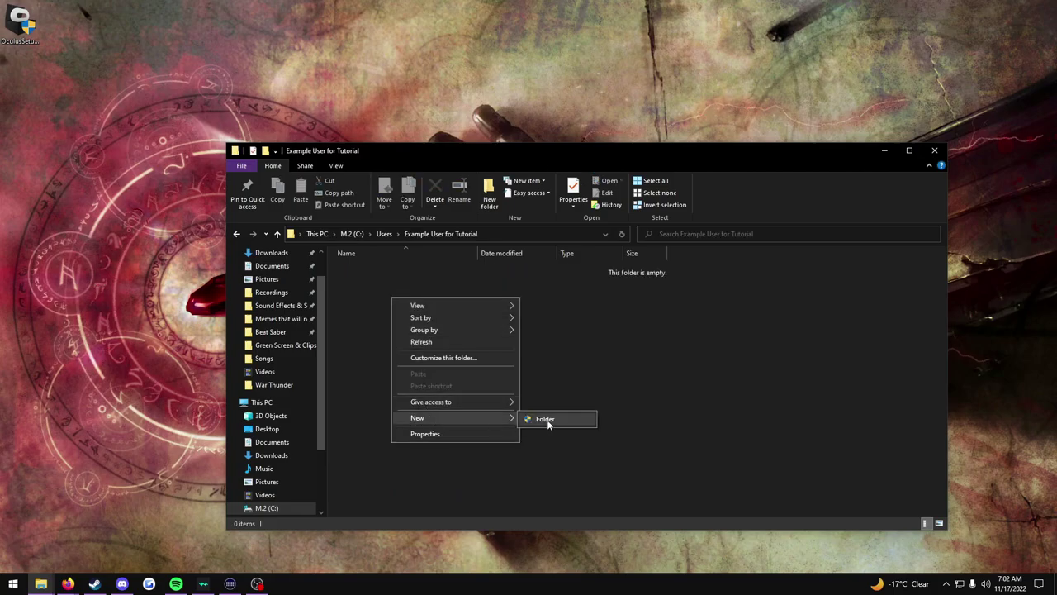
{"action": "left_click", "coordinate": [548, 419]}
{"action": "type", "text": "Desktop"}
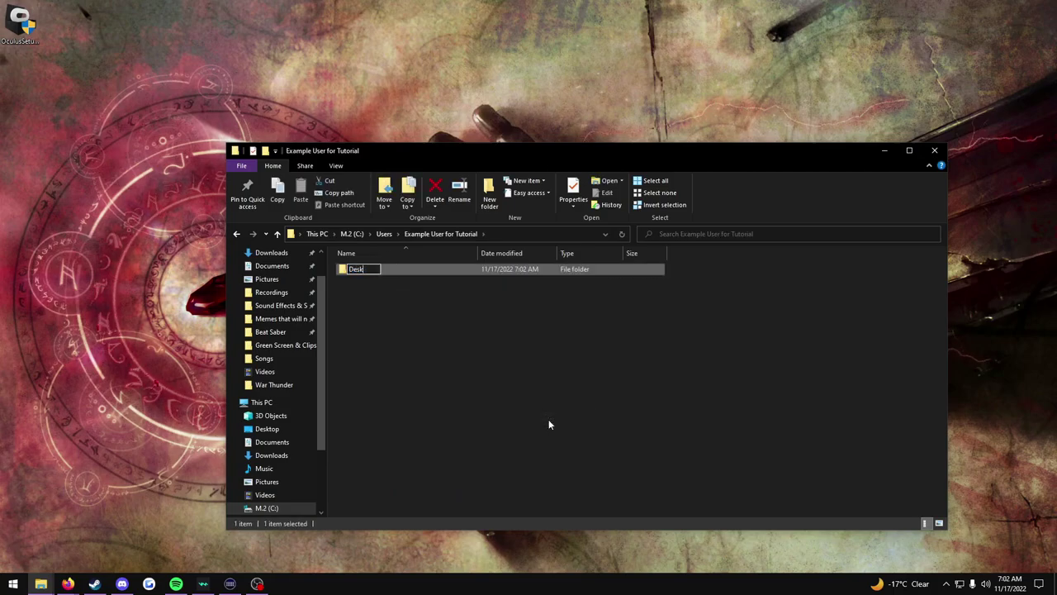
{"action": "key", "text": "Return"}
Move OculusSetup.exe into the new Desktop folder and check its new Location in Properties
{"action": "left_click_drag", "start_coordinate": [18, 26], "coordinate": [363, 270]}
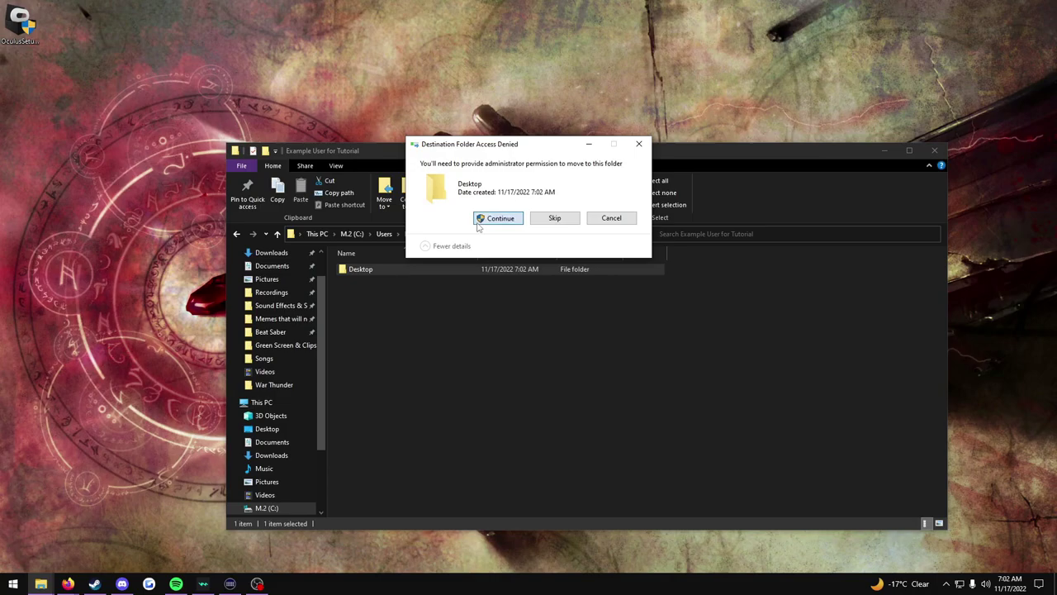
{"action": "left_click", "coordinate": [479, 221]}
{"action": "double_click", "coordinate": [369, 273]}
{"action": "right_click", "coordinate": [369, 270]}
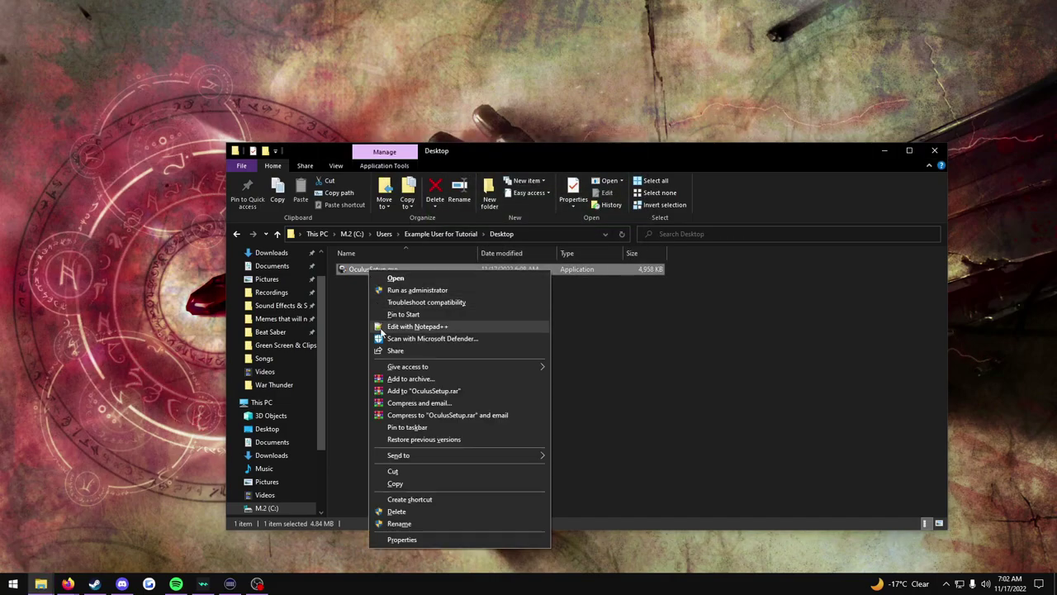
{"action": "left_click", "coordinate": [404, 540]}
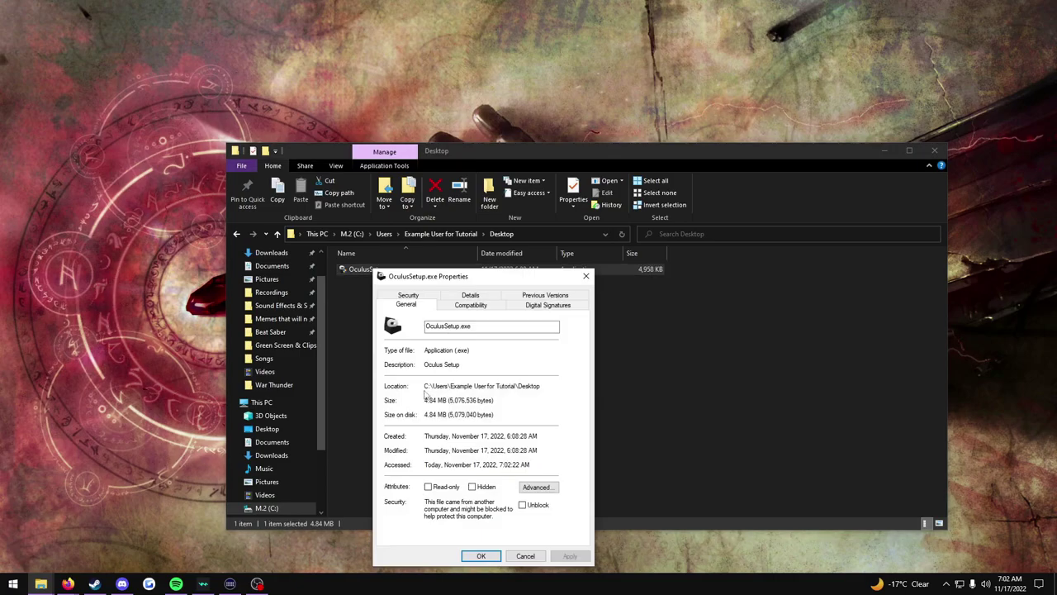
{"action": "left_click_drag", "start_coordinate": [424, 385], "coordinate": [546, 389]}
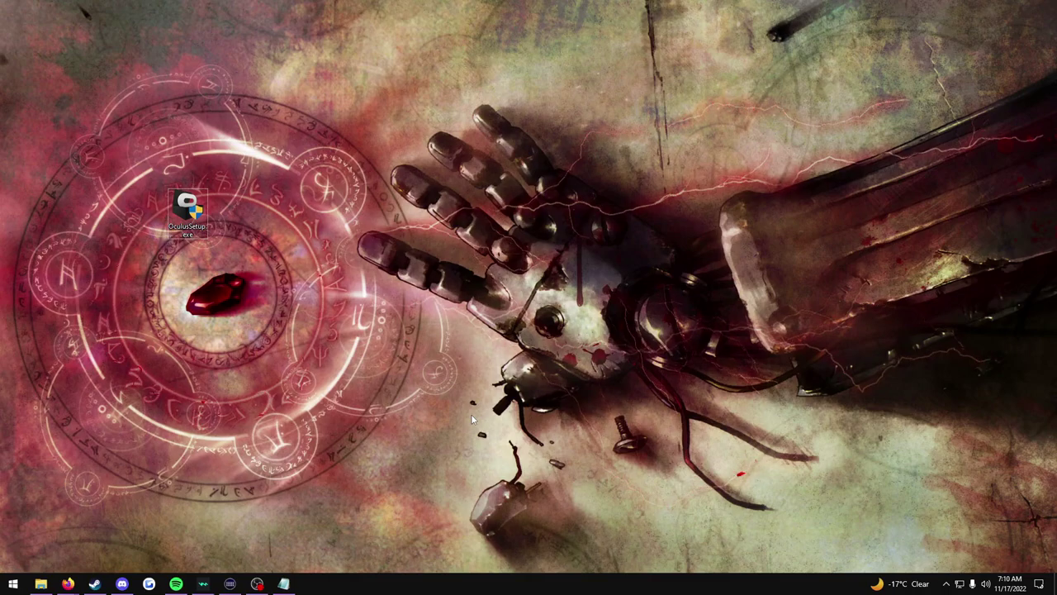
In Notepad, paste the Desktop folder path and append \OculusSetup.exe /drive=D
{"action": "left_click", "coordinate": [290, 586]}
{"action": "right_click", "coordinate": [377, 248]}
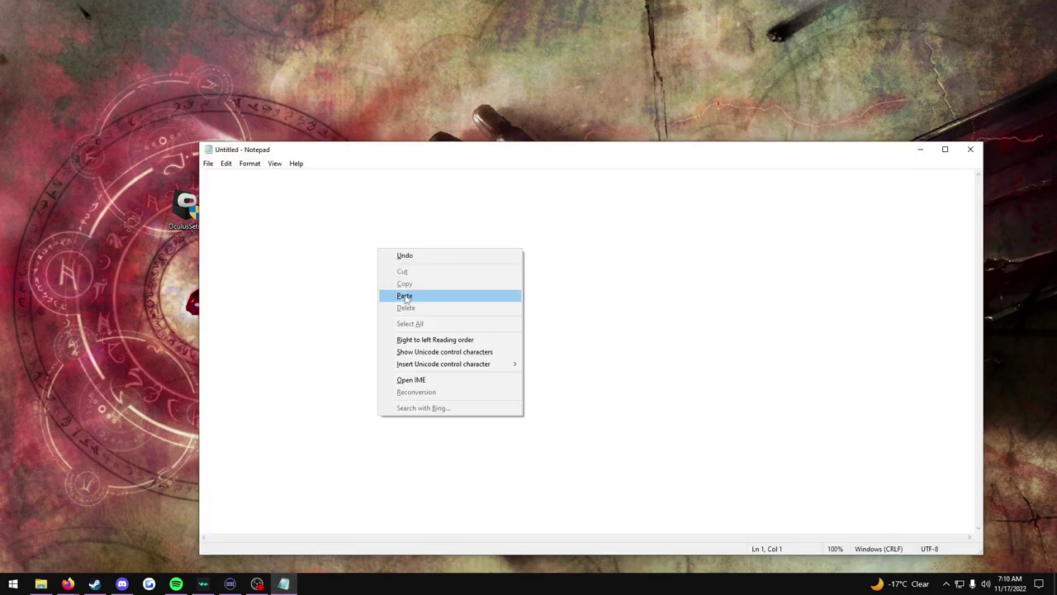
{"action": "left_click", "coordinate": [405, 296]}
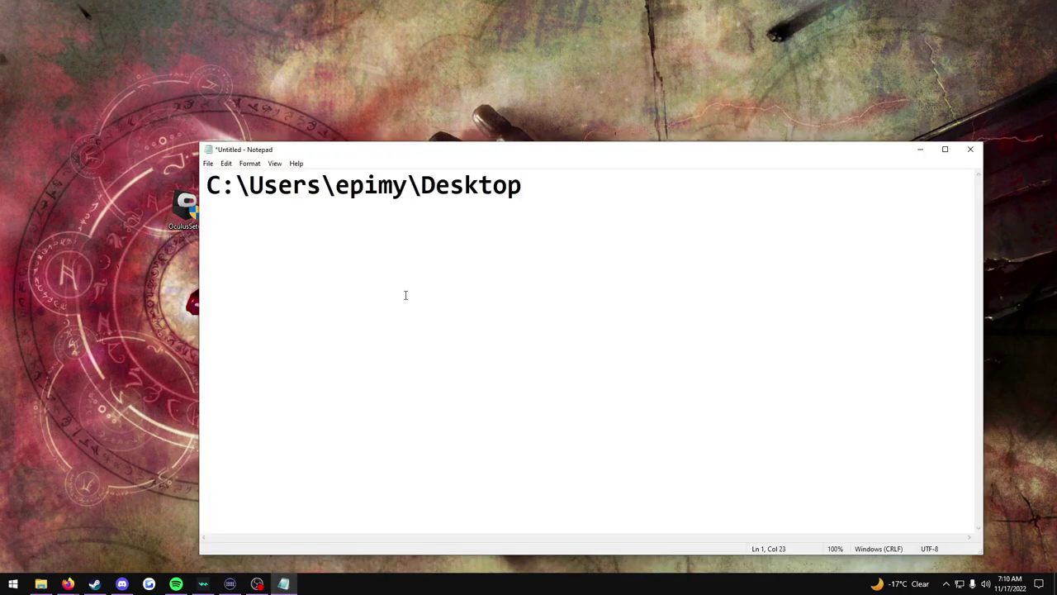
{"action": "type", "text": "\\Oculus"}
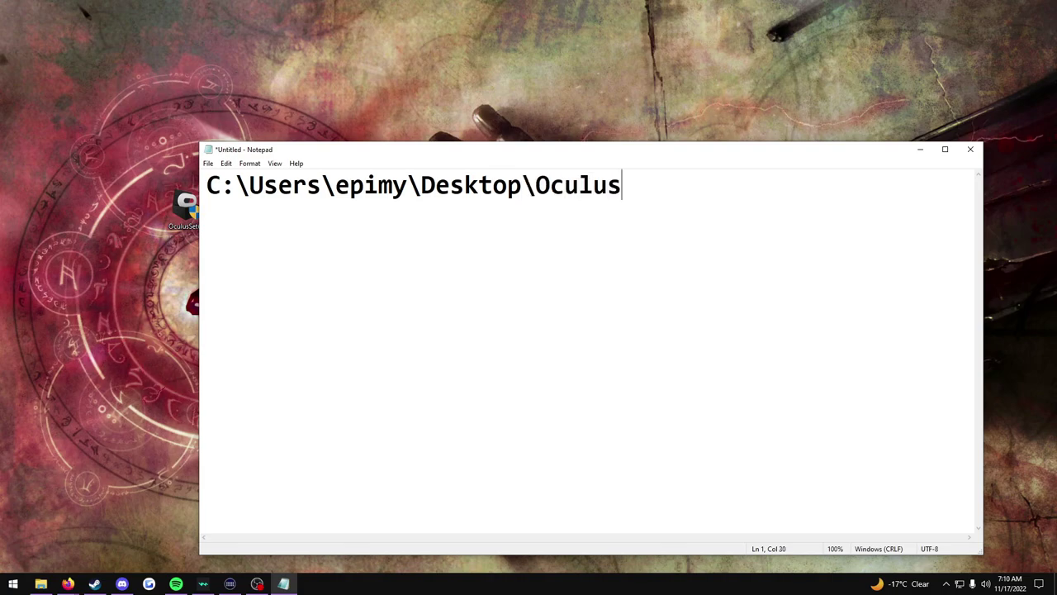
{"action": "type", "text": "Setup.exe /"}
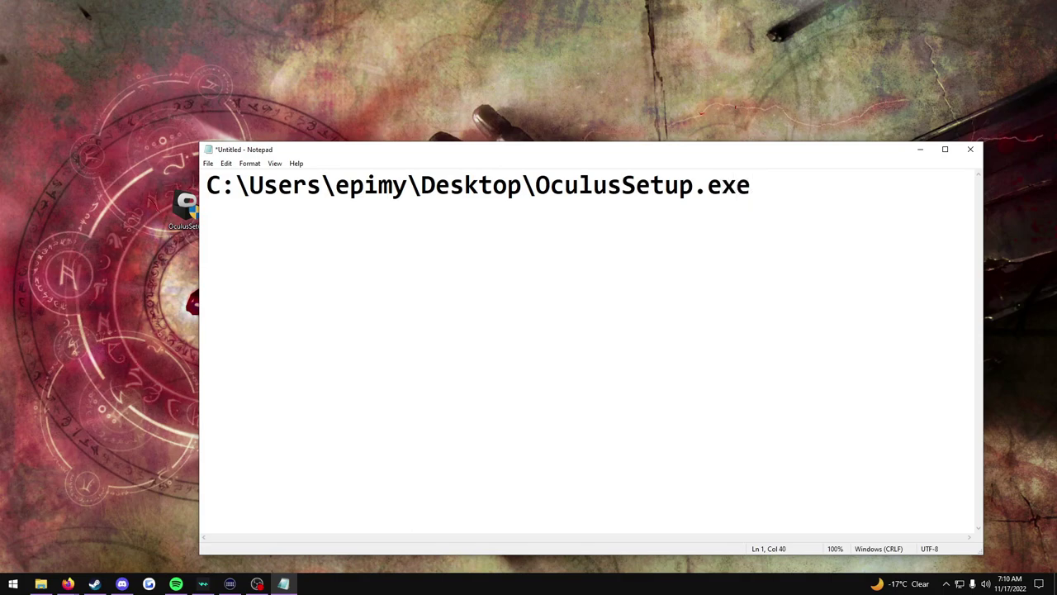
{"action": "type", "text": "drive"}
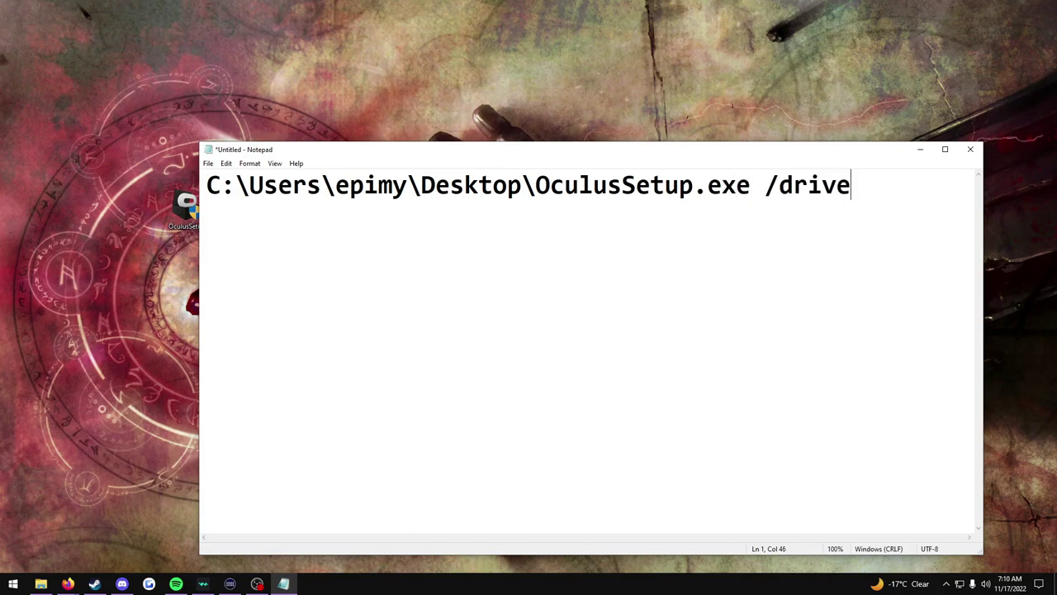
{"action": "type", "text": "=D"}
Copy the full OculusSetup.exe /drive=D command line from Notepad
{"action": "key", "text": "ctrl+a"}
{"action": "right_click", "coordinate": [731, 263]}
{"action": "left_click", "coordinate": [783, 300]}
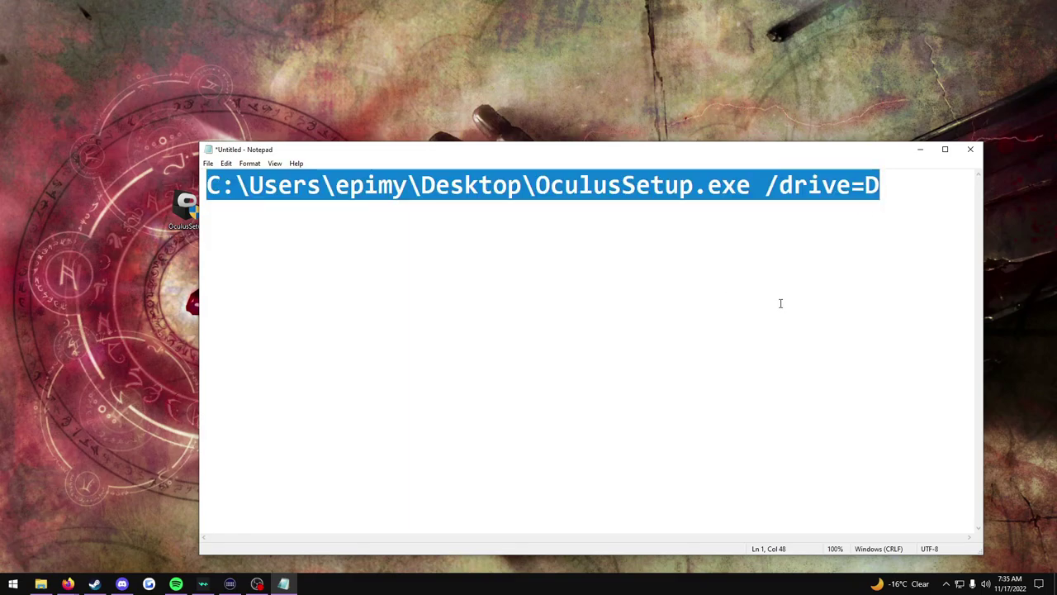
Paste the command into the Run box and run it to launch Oculus Setup
{"action": "key", "text": "super+r"}
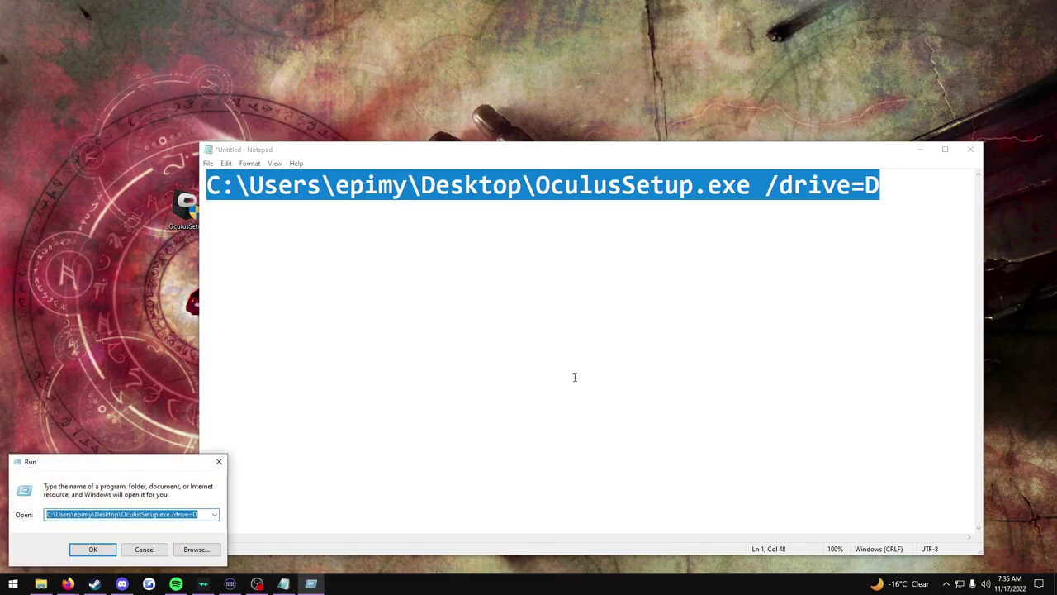
{"action": "key", "text": "BackSpace"}
{"action": "right_click", "coordinate": [126, 516]}
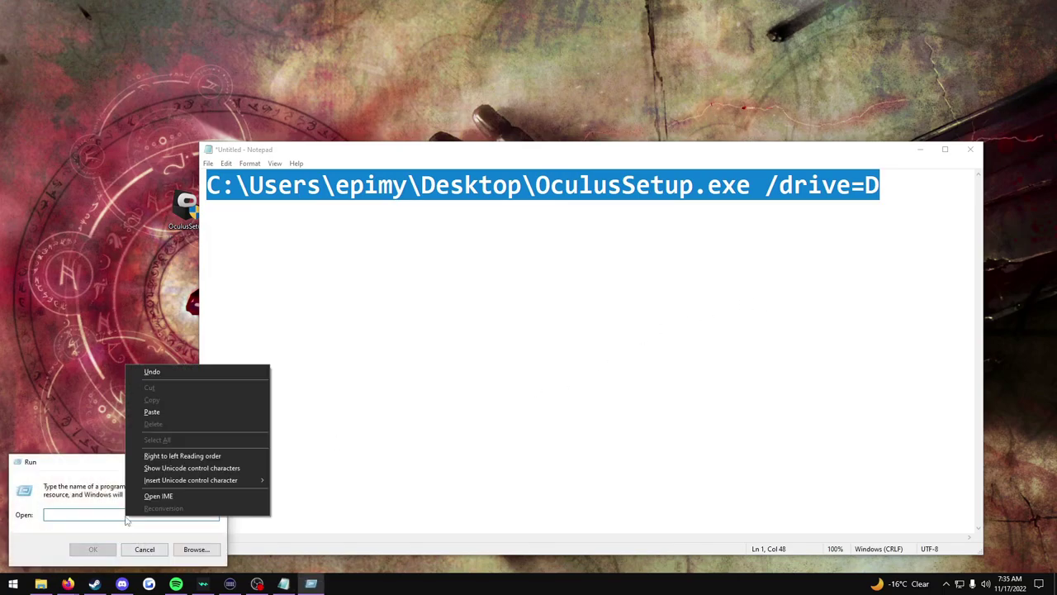
{"action": "left_click", "coordinate": [151, 413]}
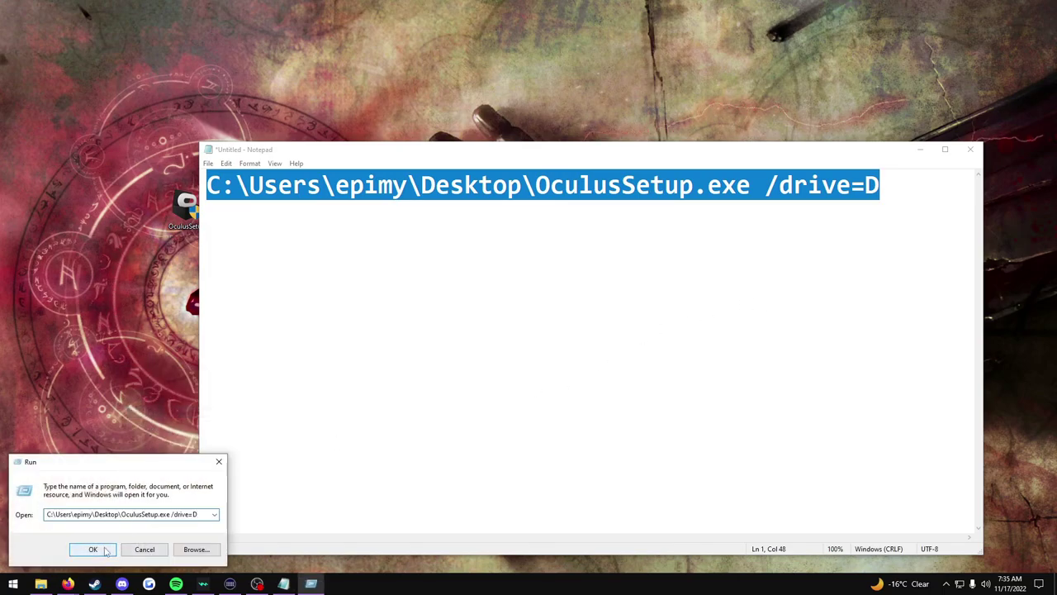
{"action": "left_click", "coordinate": [94, 549]}
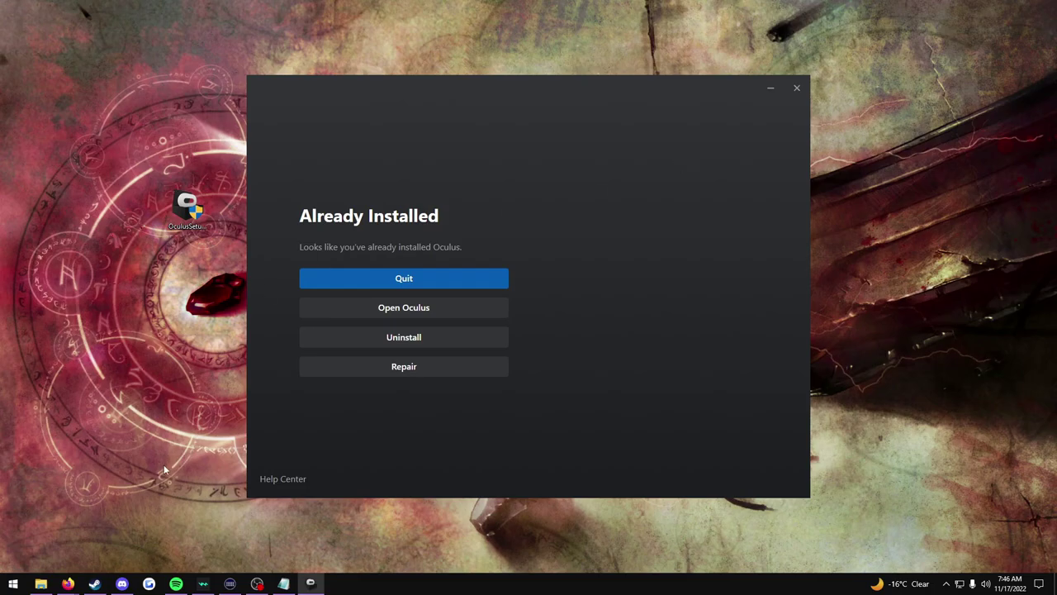
Bring the This PC File Explorer window forward beside the Oculus installer
{"action": "left_click", "coordinate": [41, 583]}
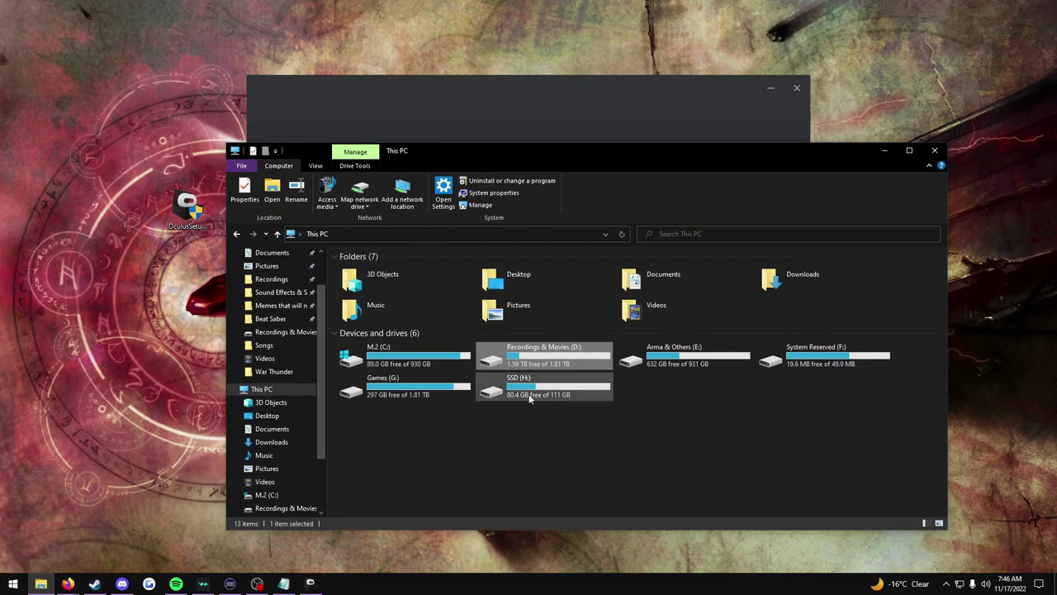
Create an Oculus folder on Recordings & Movies (D:), then search Start for 'disk management'
{"action": "double_click", "coordinate": [550, 355]}
{"action": "right_click", "coordinate": [551, 357]}
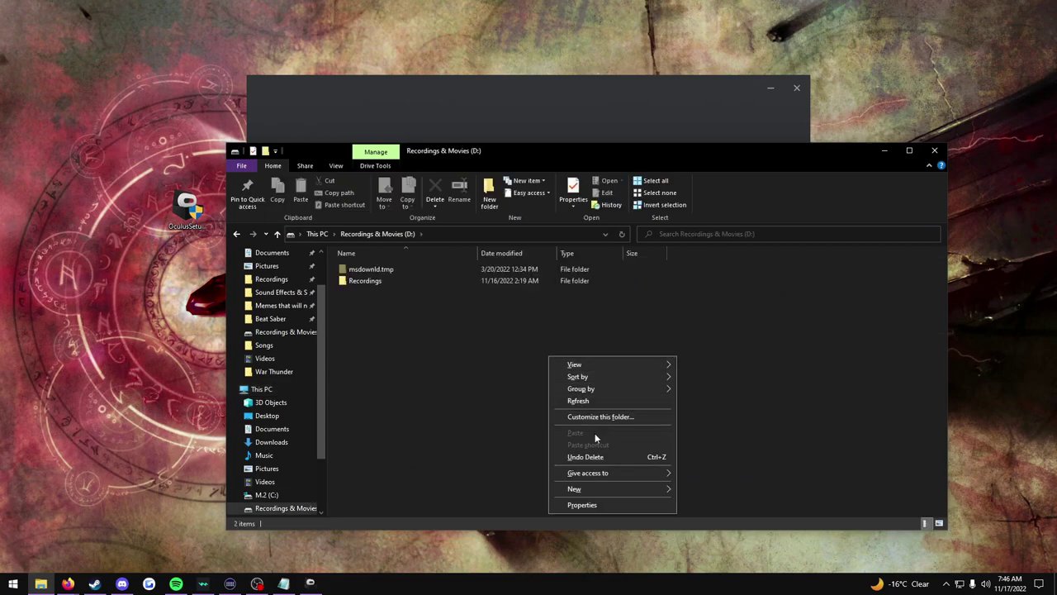
{"action": "mouse_move", "coordinate": [595, 488]}
{"action": "left_click", "coordinate": [701, 490]}
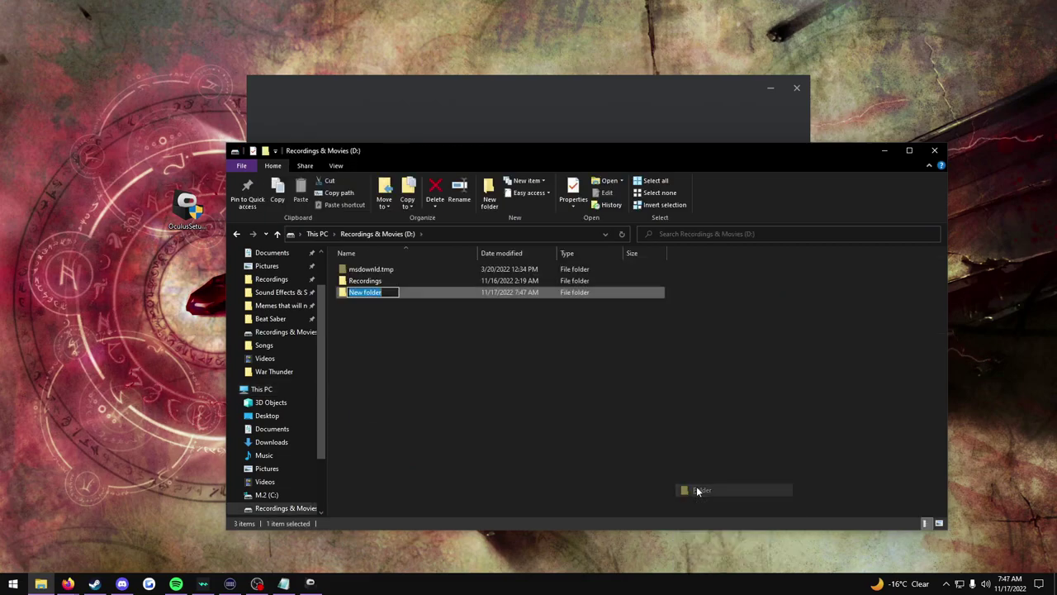
{"action": "type", "text": "Oculus"}
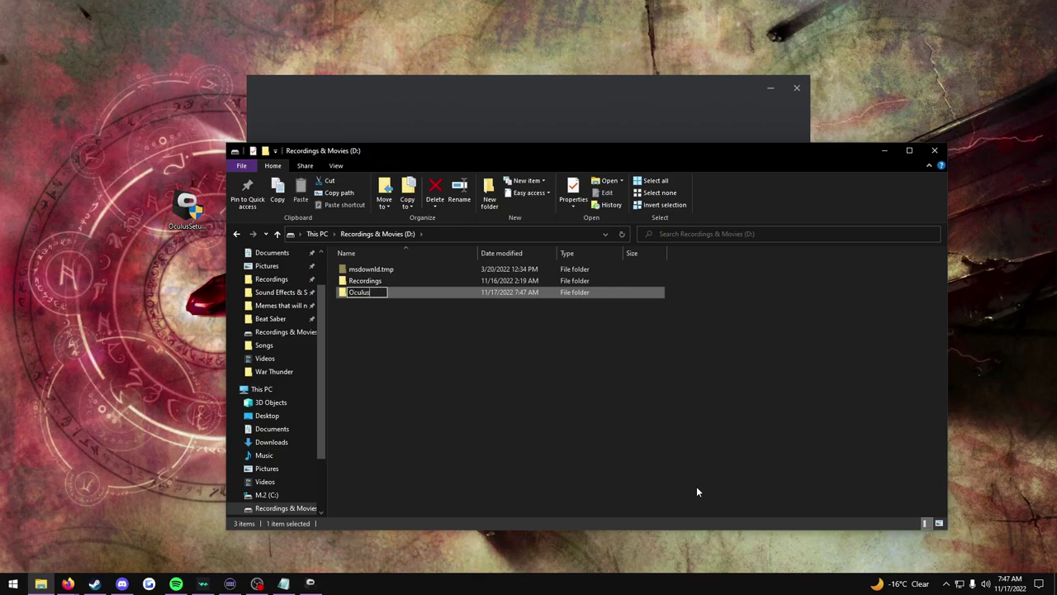
{"action": "key", "text": "Return"}
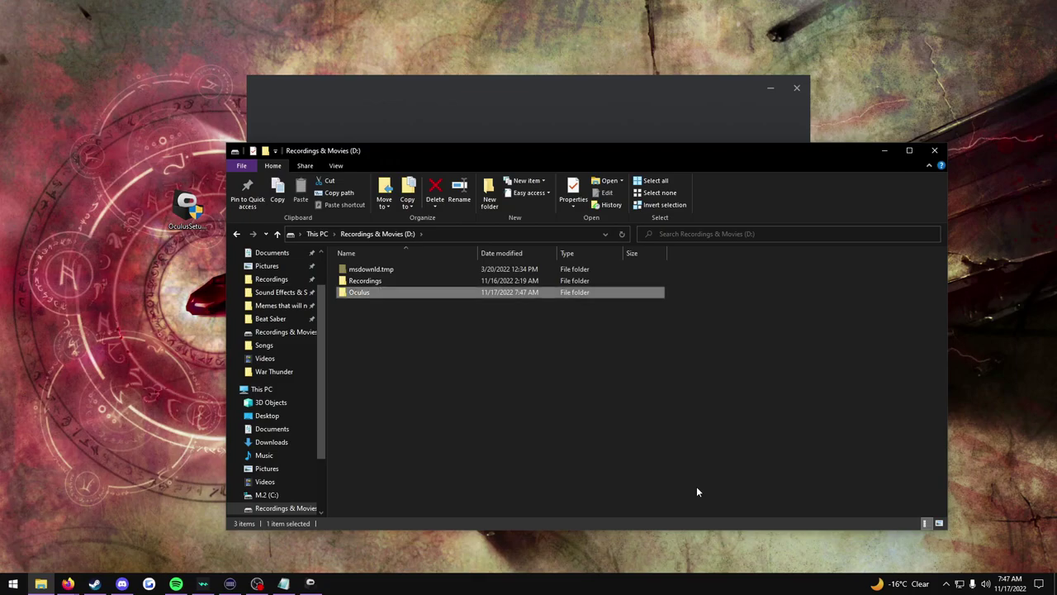
{"action": "key", "text": "super"}
{"action": "type", "text": "disk"}
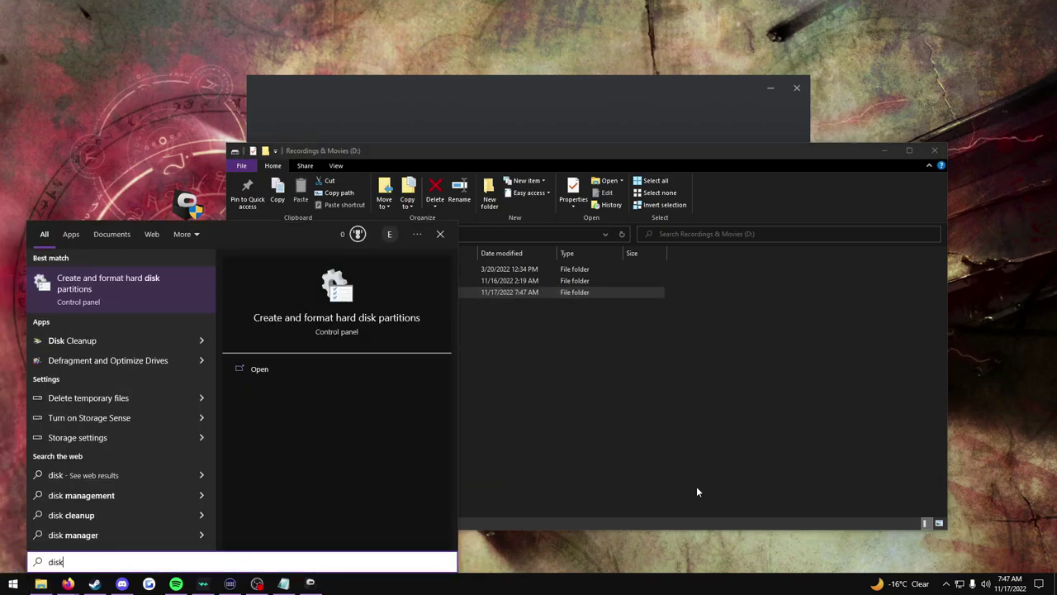
{"action": "type", "text": " management"}
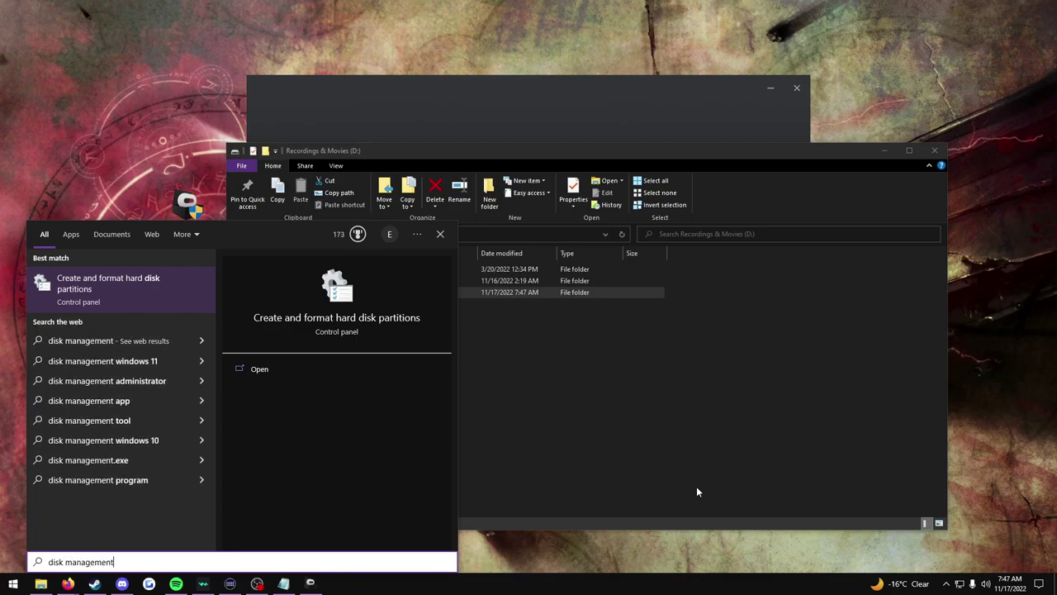
Launch Disk Management from the search results and open its Action menu
{"action": "left_click", "coordinate": [149, 302]}
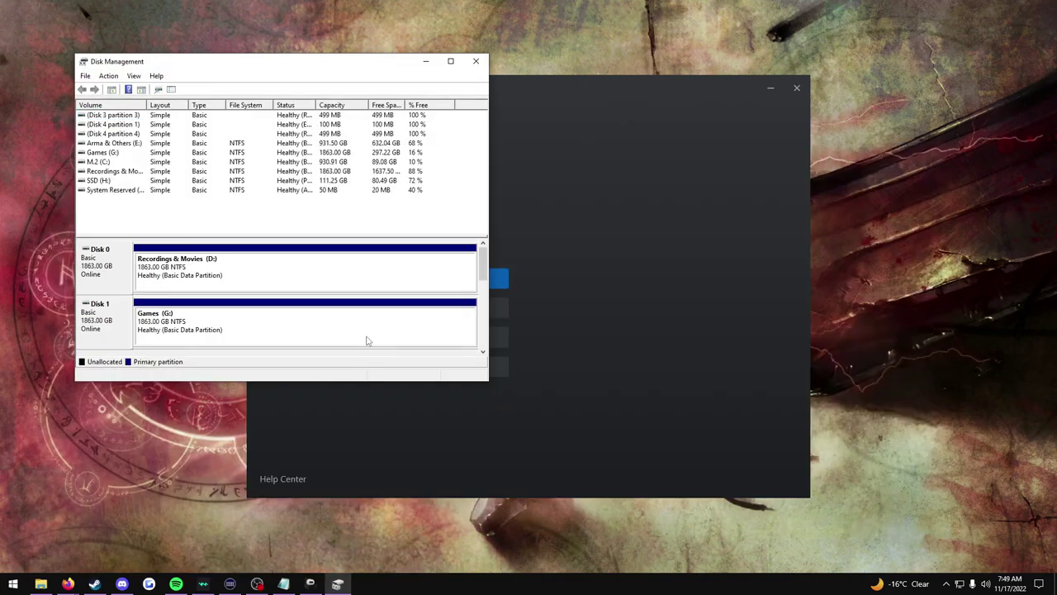
{"action": "left_click", "coordinate": [108, 75]}
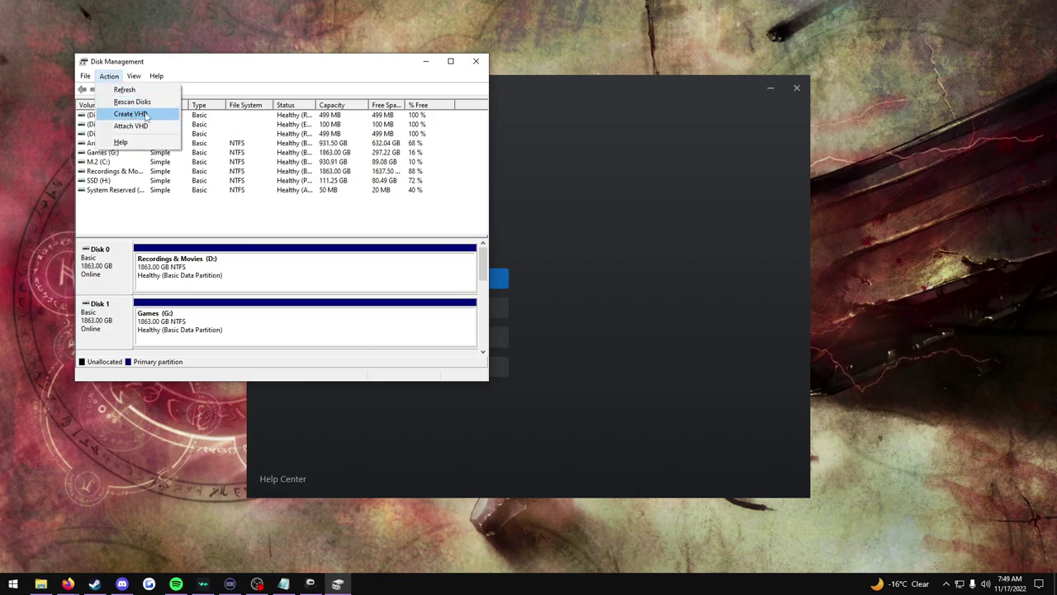
Start a new VHD and save its file as OculusSoftware in the D:\Oculus folder
{"action": "left_click", "coordinate": [145, 115]}
{"action": "left_click", "coordinate": [356, 145]}
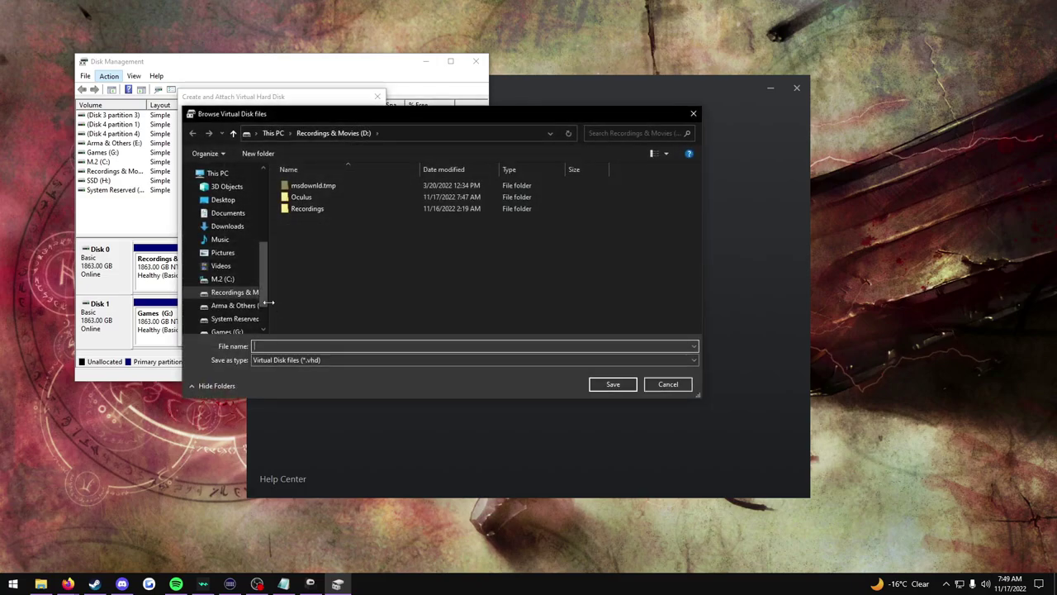
{"action": "left_click", "coordinate": [217, 173]}
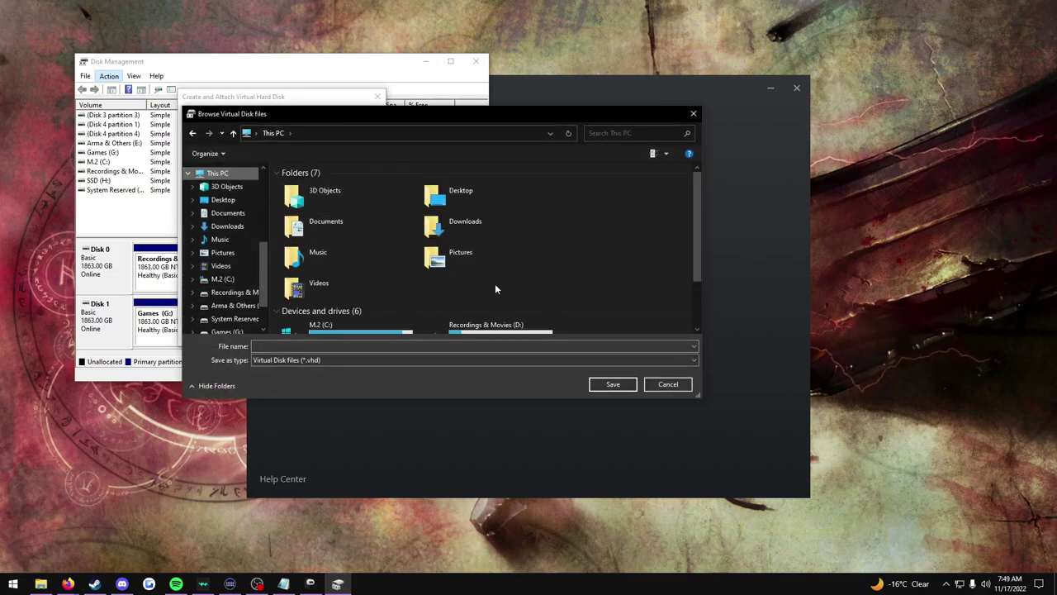
{"action": "scroll", "coordinate": [496, 282], "scroll_direction": "down", "scroll_amount": 2}
{"action": "double_click", "coordinate": [488, 256]}
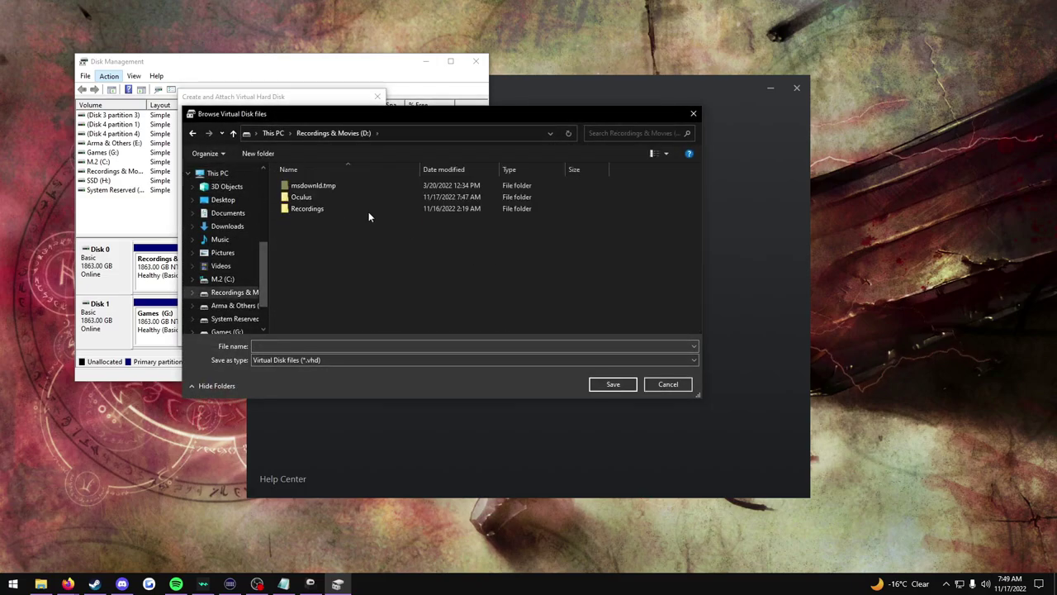
{"action": "left_click", "coordinate": [332, 201]}
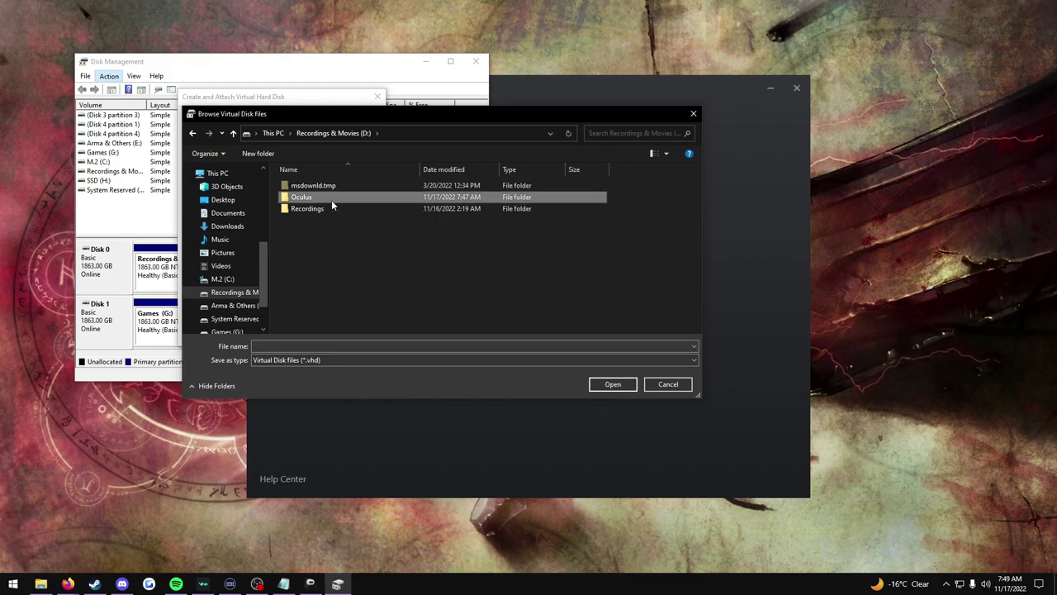
{"action": "left_click", "coordinate": [605, 386]}
{"action": "left_click", "coordinate": [459, 347]}
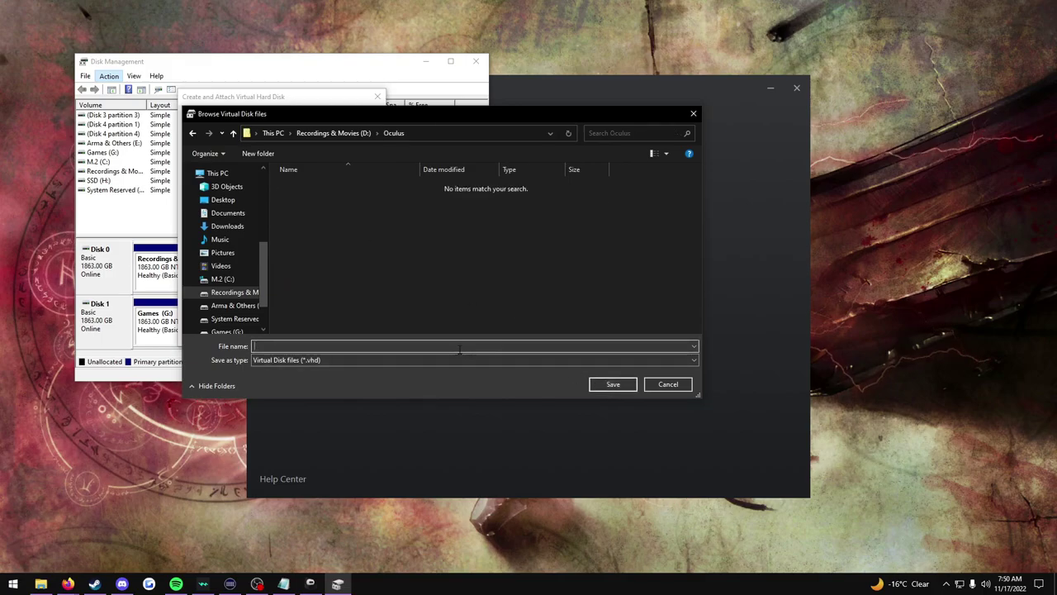
{"action": "type", "text": "OculusSoftware"}
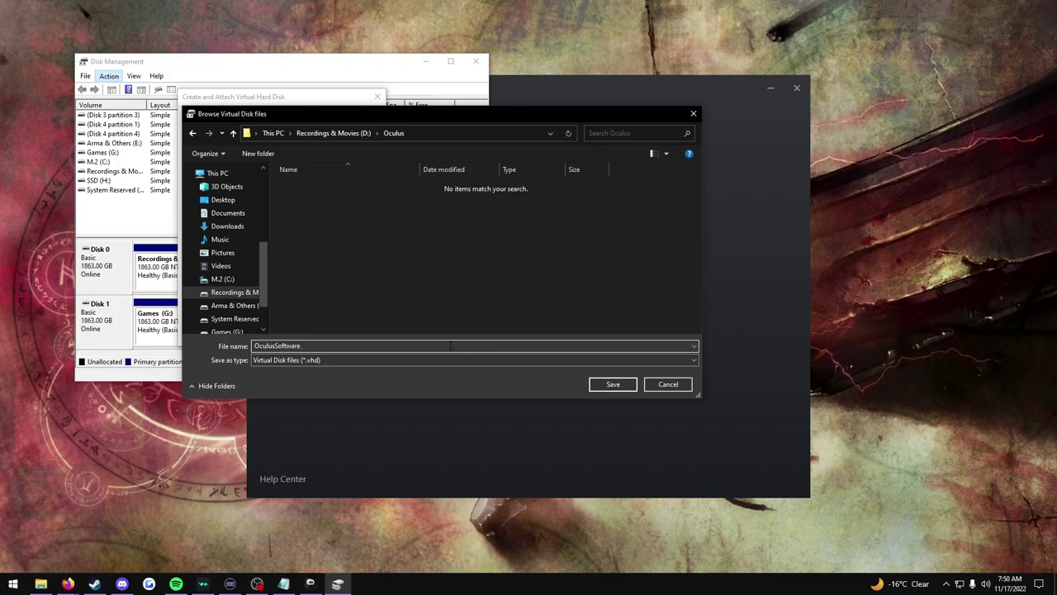
{"action": "left_click", "coordinate": [607, 385]}
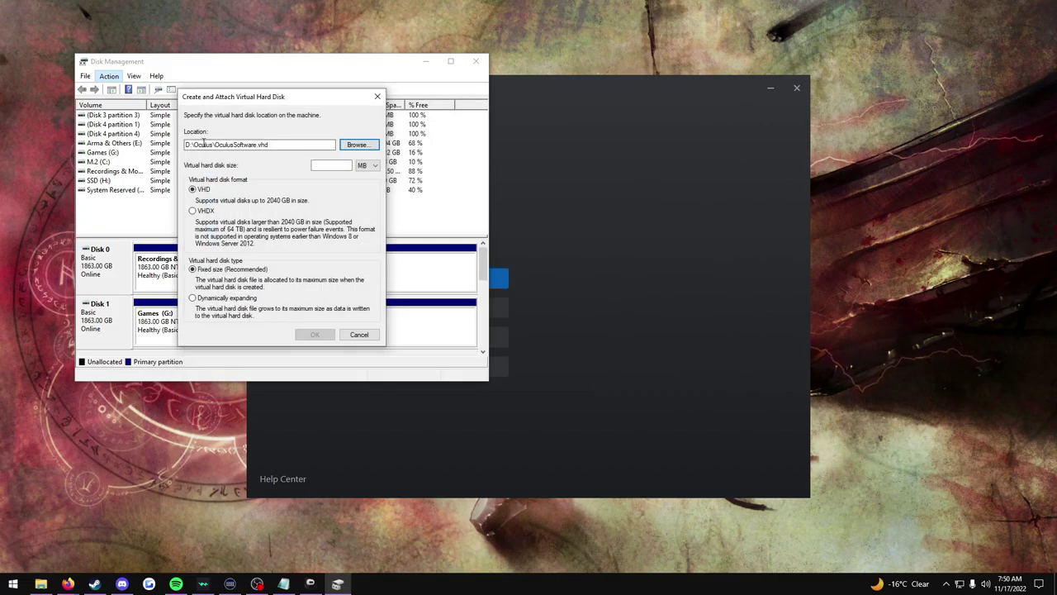
Give the OculusSoftware virtual disk a size of 20 GB and start creating it
{"action": "left_click_drag", "start_coordinate": [187, 145], "coordinate": [281, 158]}
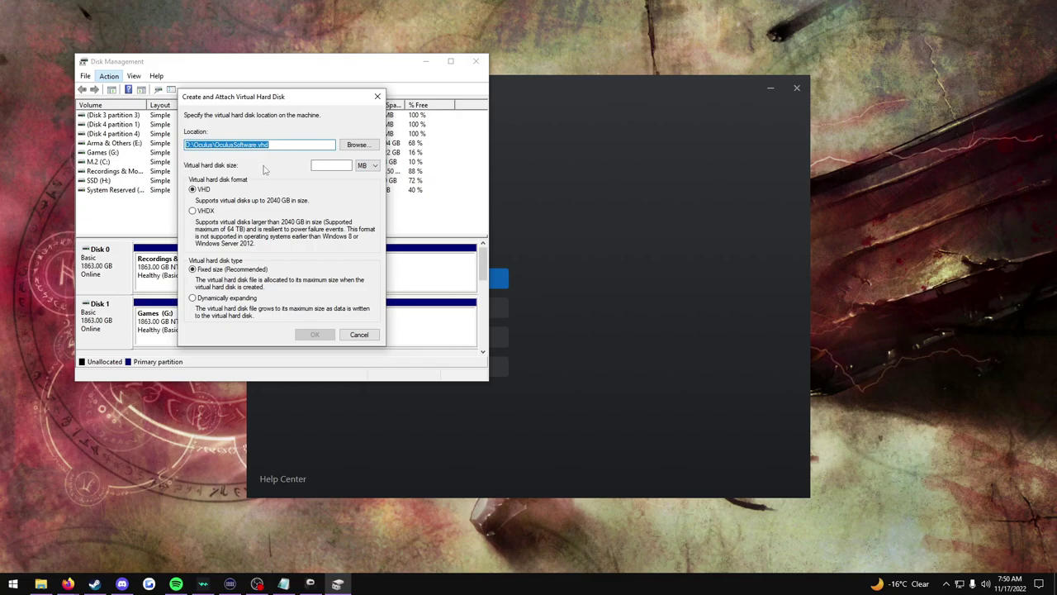
{"action": "left_click", "coordinate": [367, 165]}
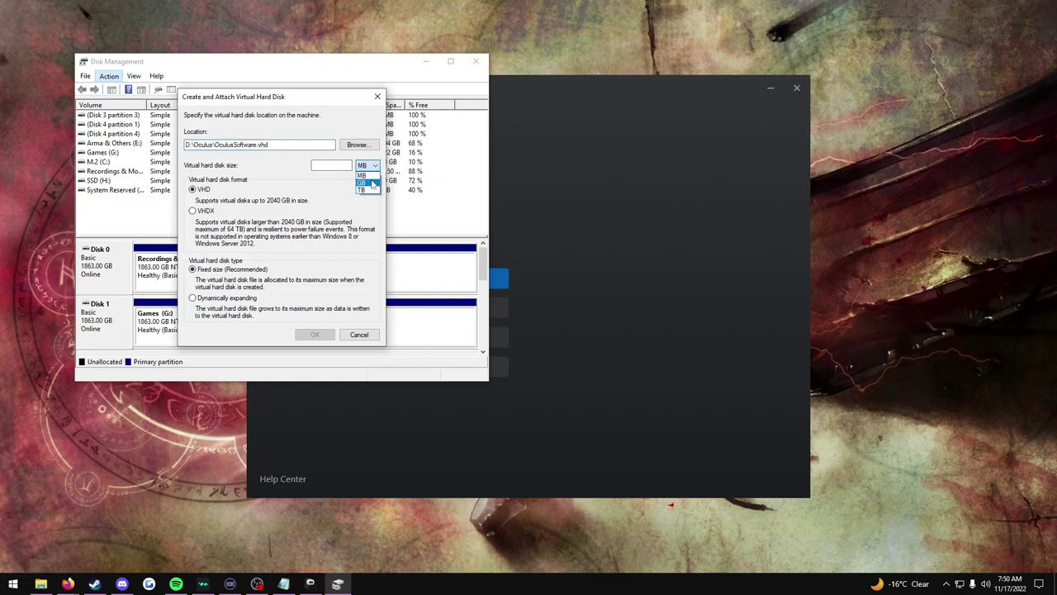
{"action": "left_click", "coordinate": [368, 182]}
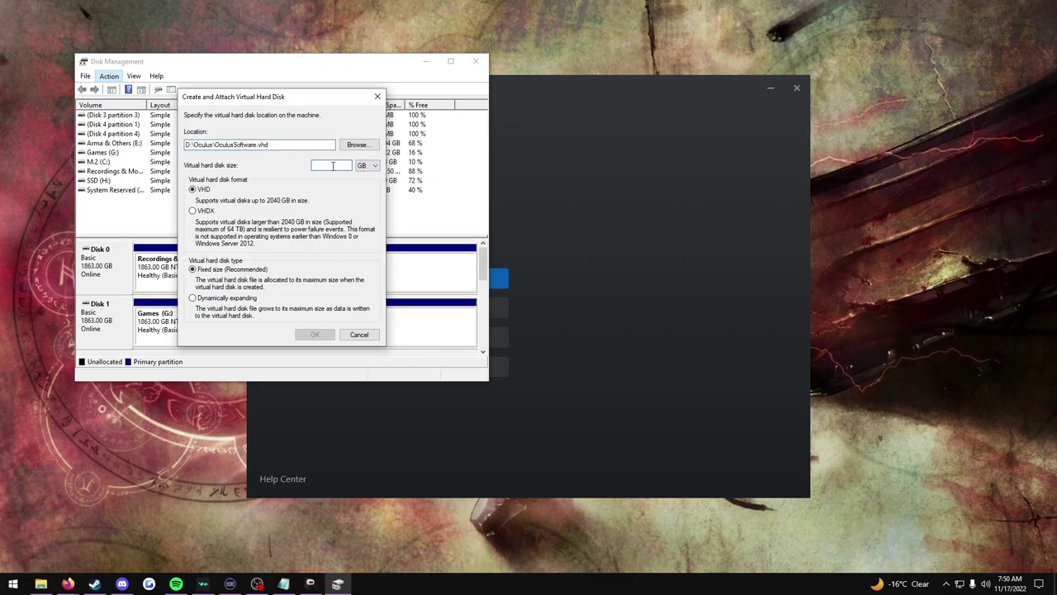
{"action": "type", "text": "20"}
{"action": "left_click", "coordinate": [314, 333]}
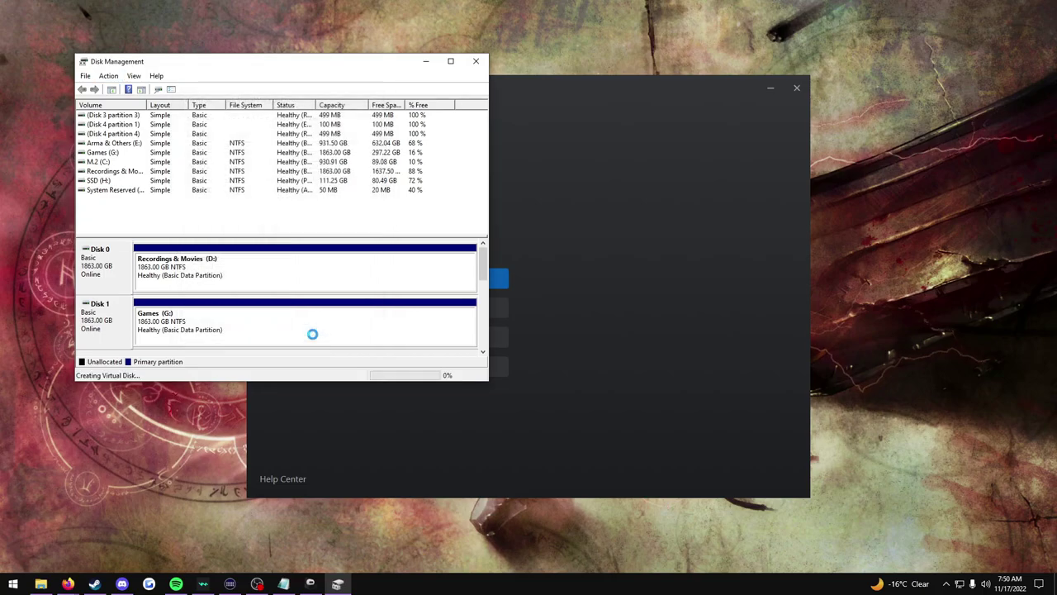